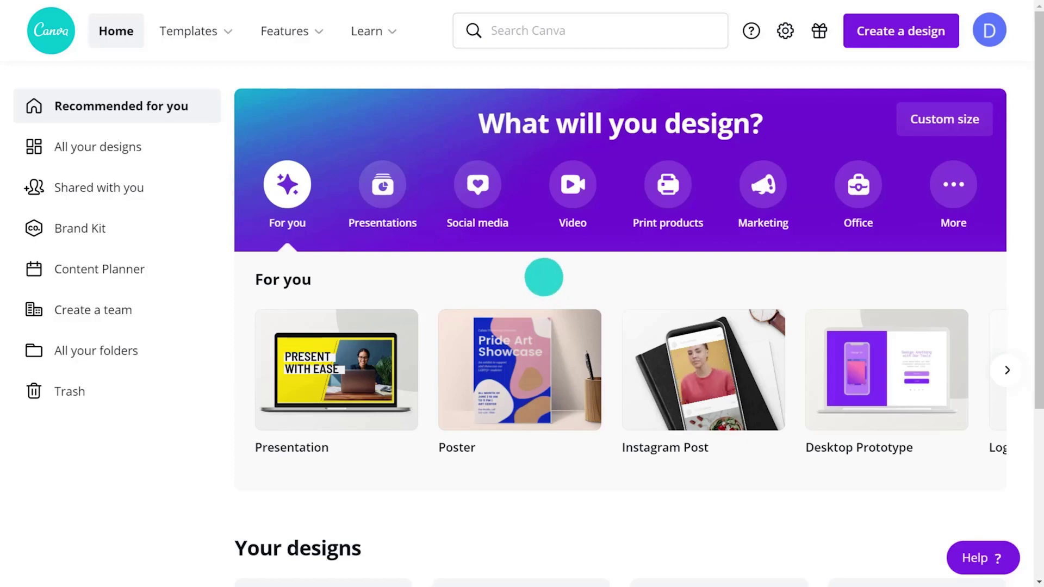
Browse the Social media templates, scrolling the row to reach Animated Social Media
left_click(478, 188)
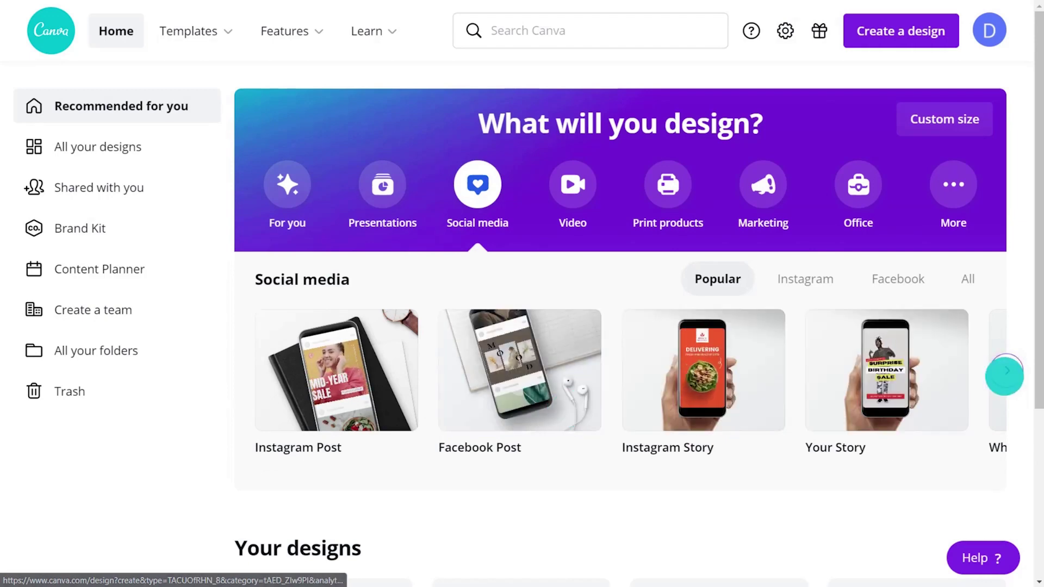
left_click(1004, 372)
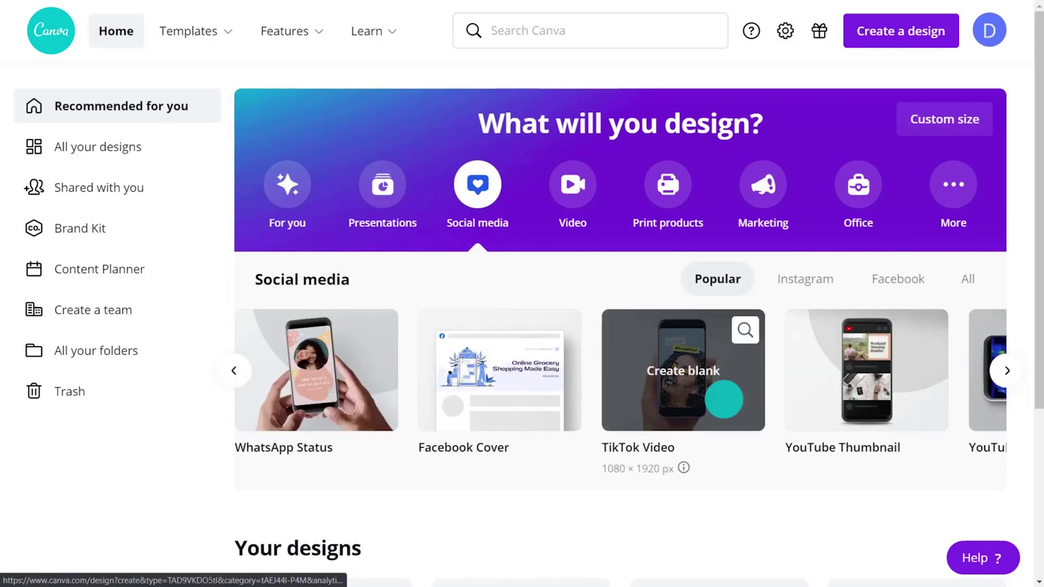
left_click(1004, 371)
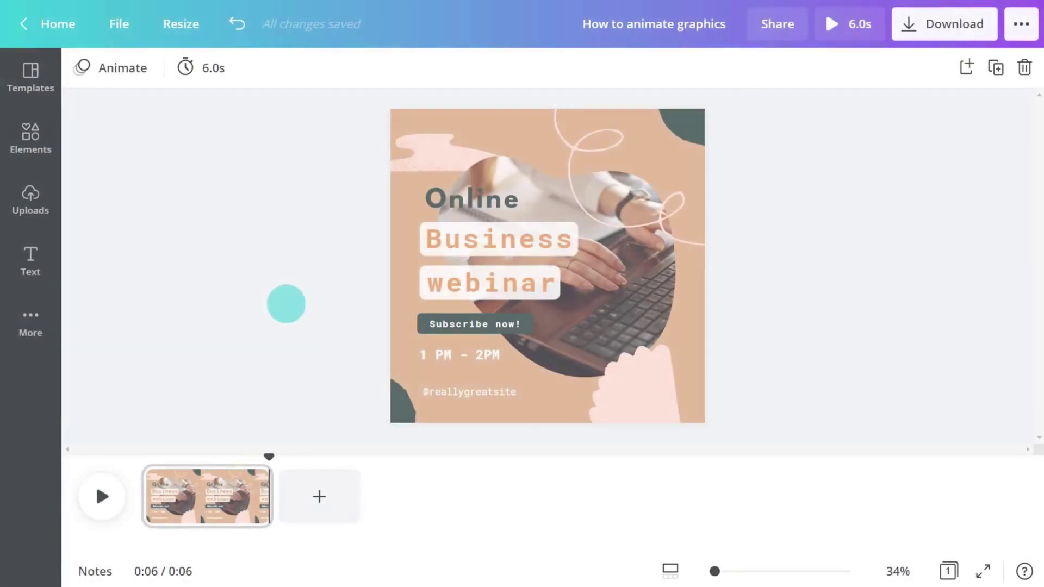
Retype the top heading as 'Building a', widen it to one line and make it white
double_click(474, 204)
type("Building a")
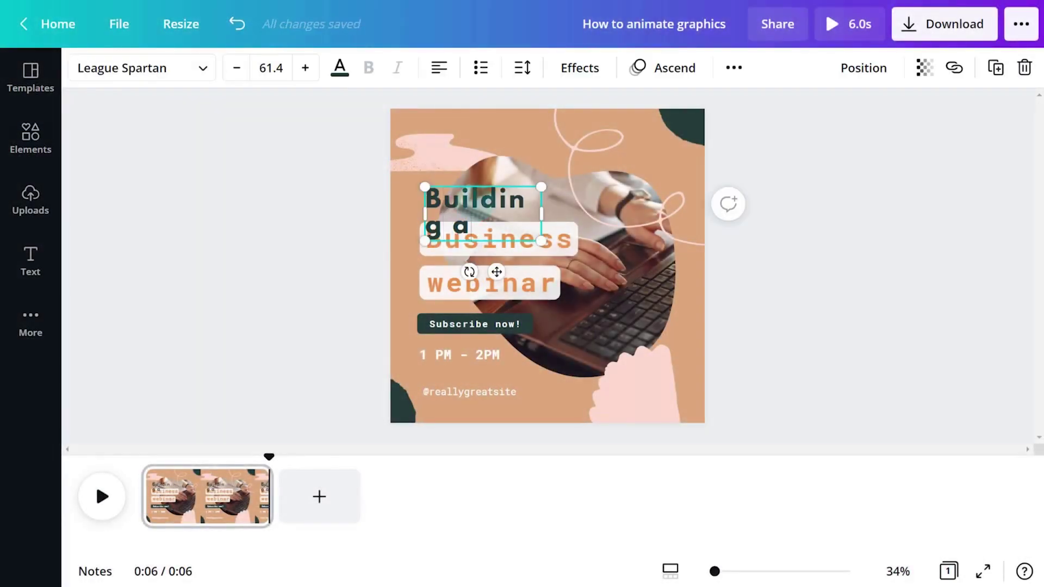
left_click_drag(542, 201, 578, 214)
key("ctrl+a")
left_click(340, 68)
Replace 'Business' with 'Capsule' and 'webinar' with 'Wardrobe', then select the event time text
double_click(451, 238)
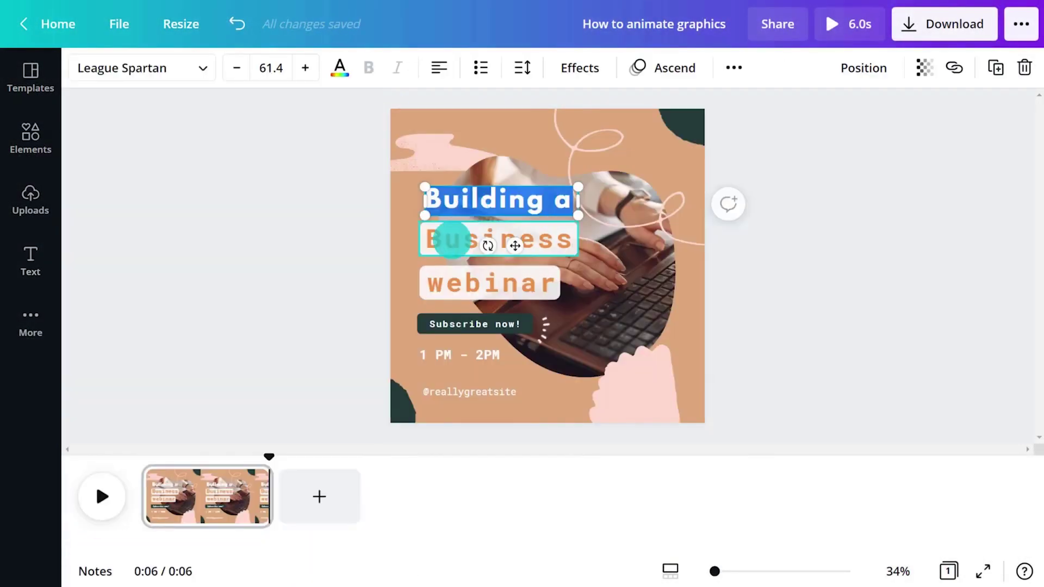
type("Capsule")
double_click(487, 282)
type("Wardrobe")
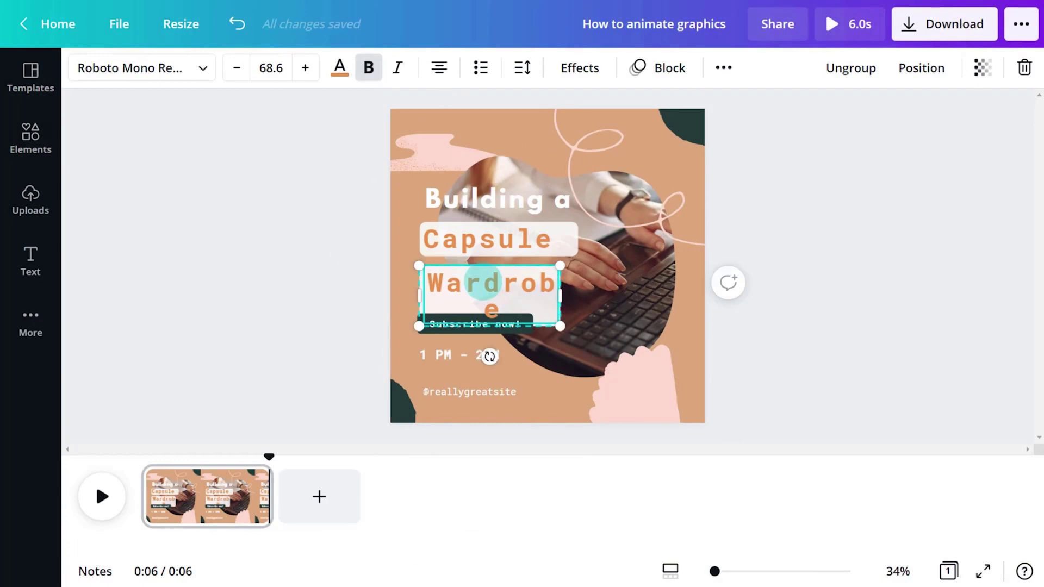
triple_click(435, 356)
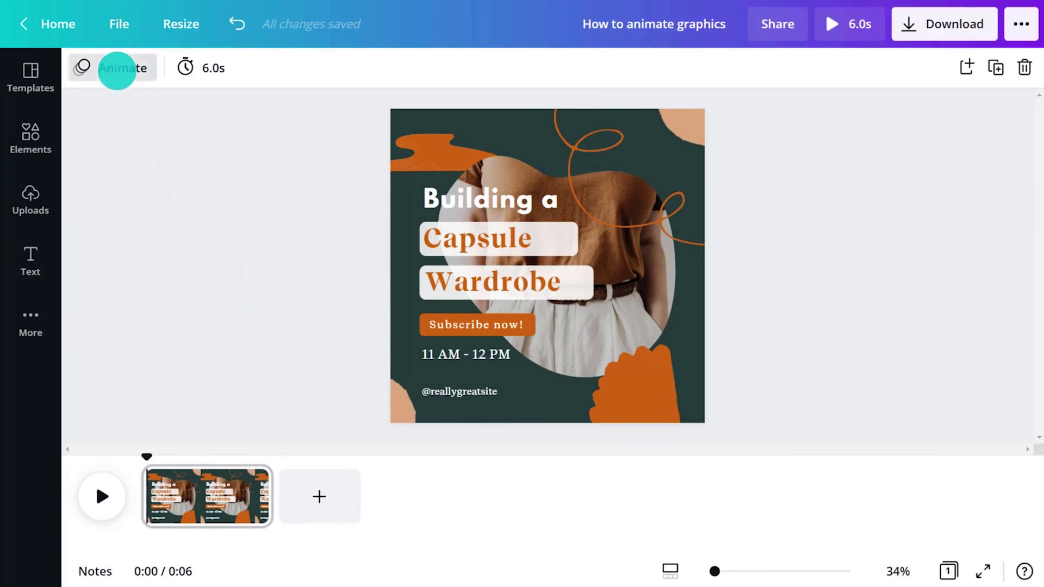
Apply the Rise page animation and play back the 6-second post to check it
left_click(117, 70)
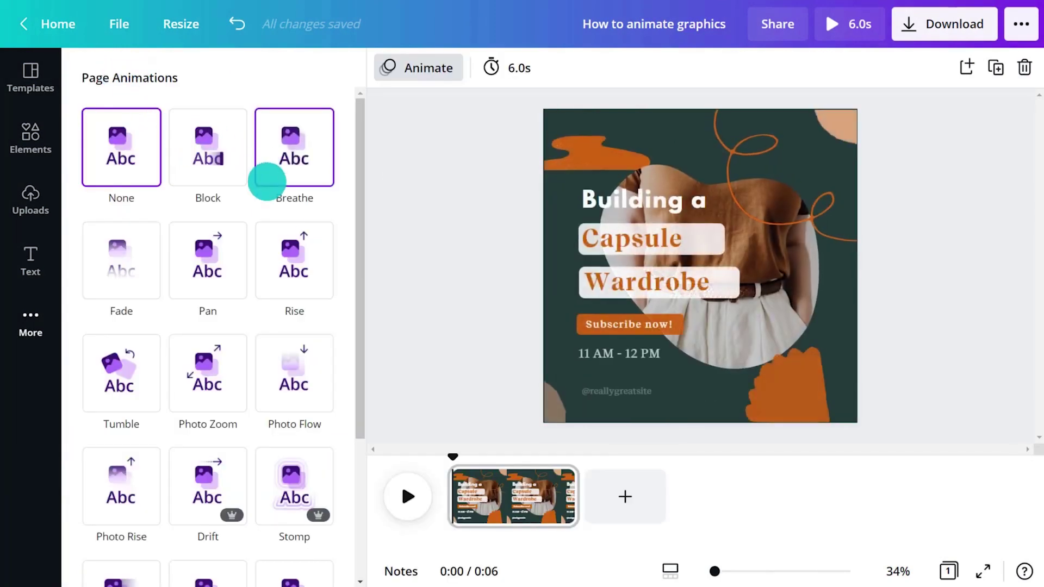
left_click(288, 250)
left_click(392, 290)
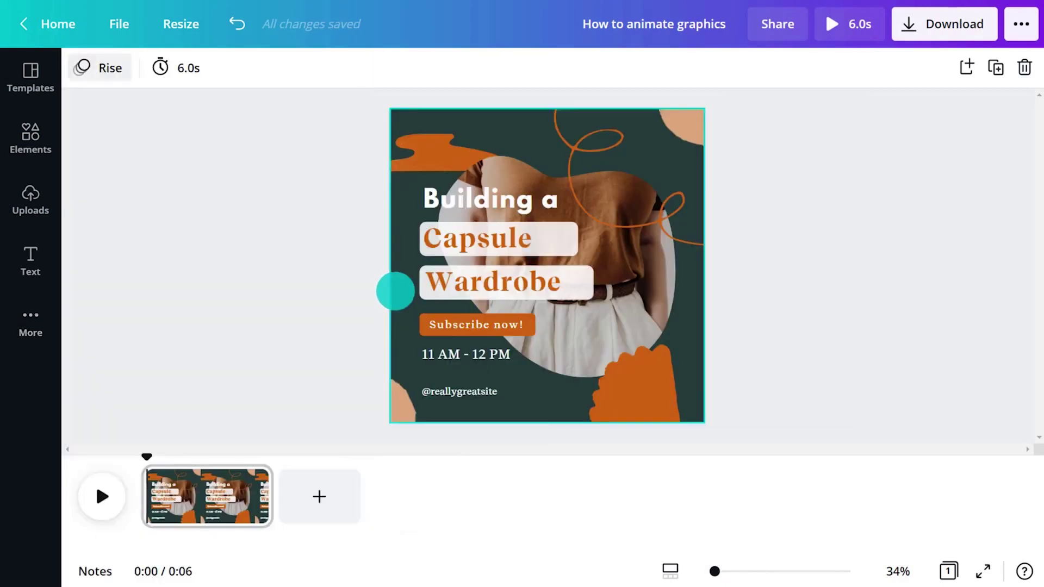
left_click(106, 491)
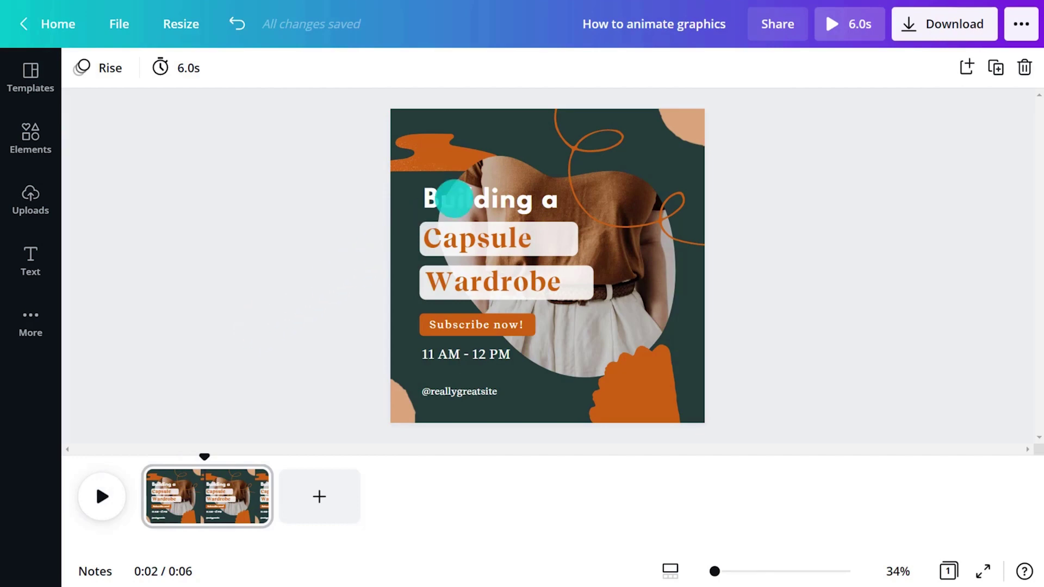
Give the 'Building a' heading a Pan text animation after trying Bounce
left_click(454, 199)
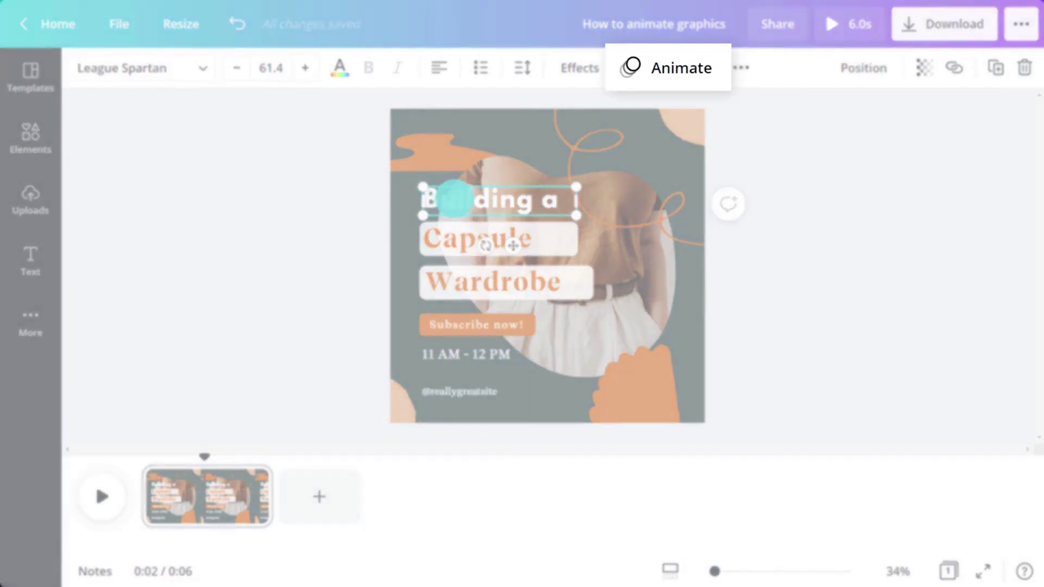
left_click(659, 68)
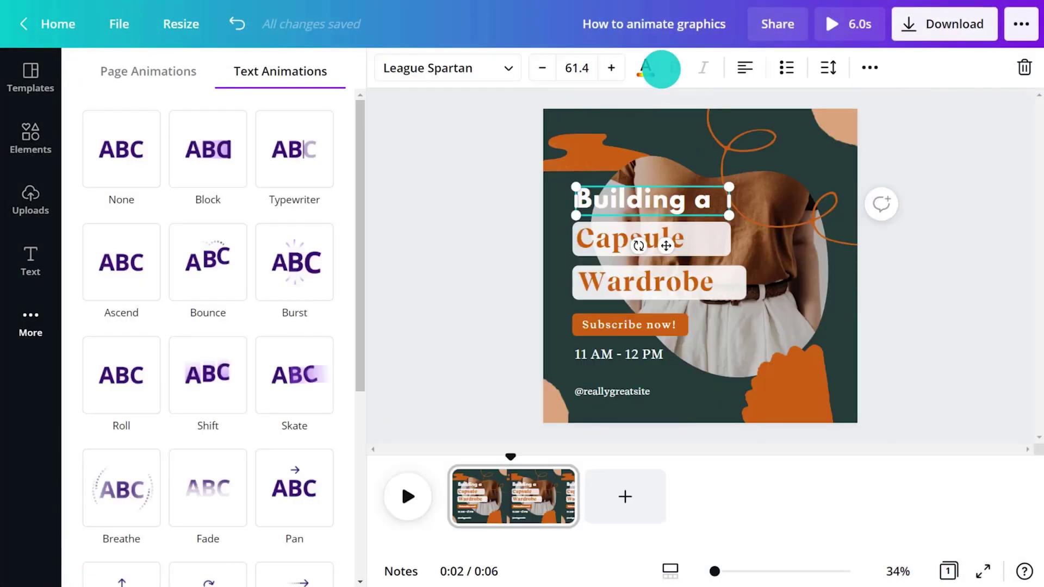
left_click(200, 256)
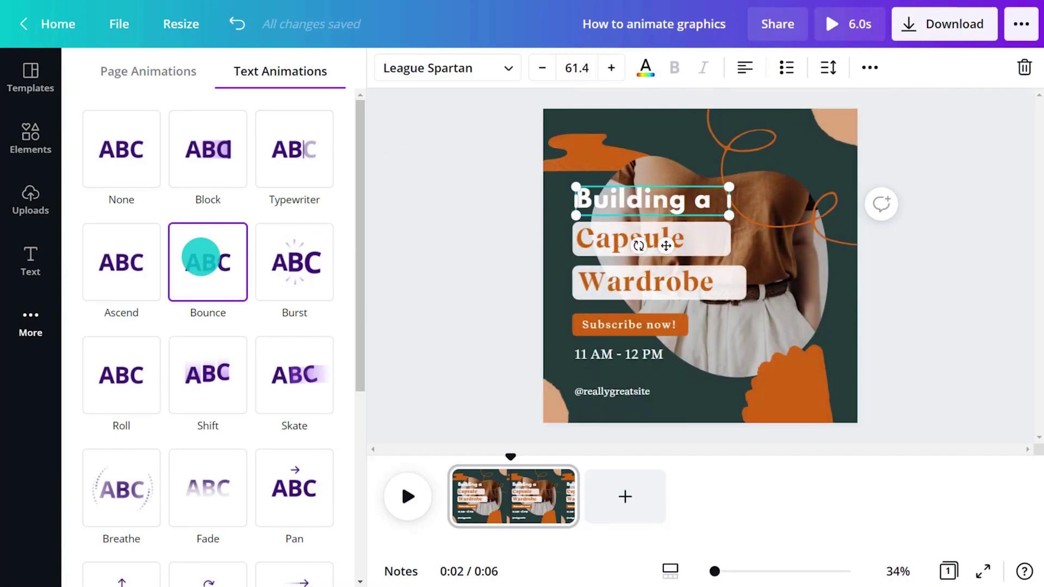
left_click(285, 467)
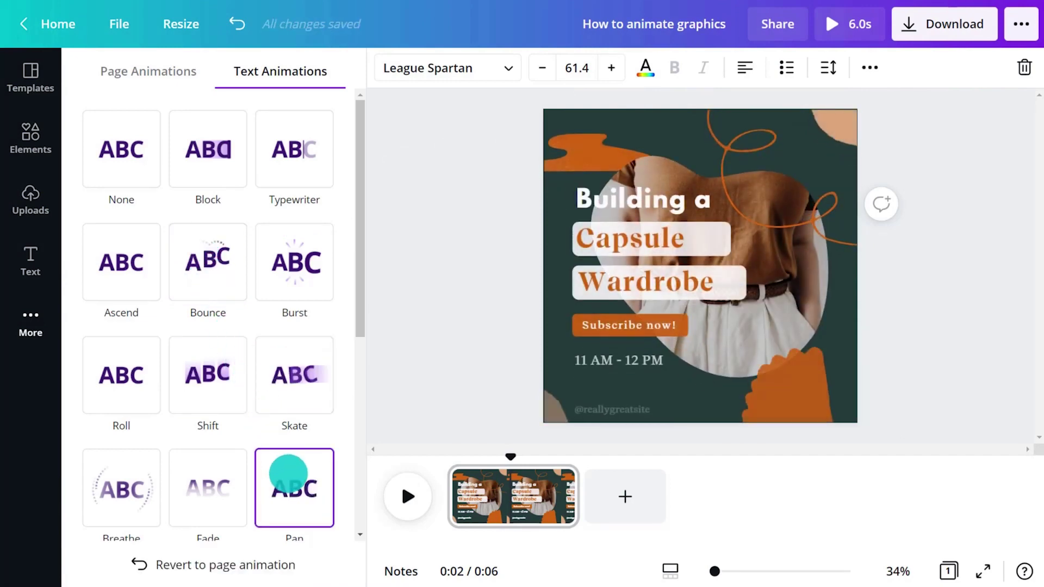
scroll(356, 343, "down", 5)
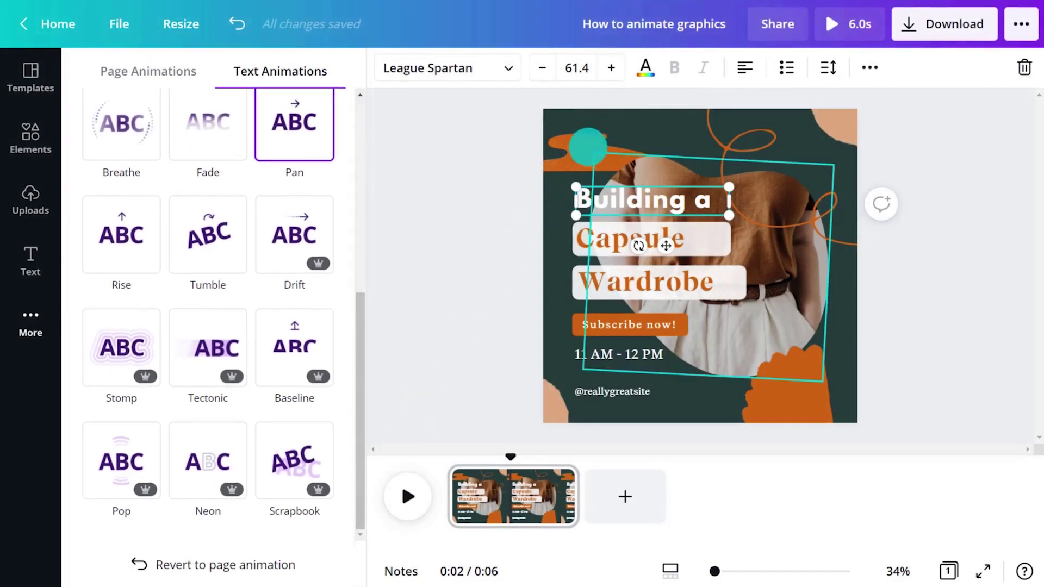
Give both orange blobs the Tumble animation
left_click(587, 147)
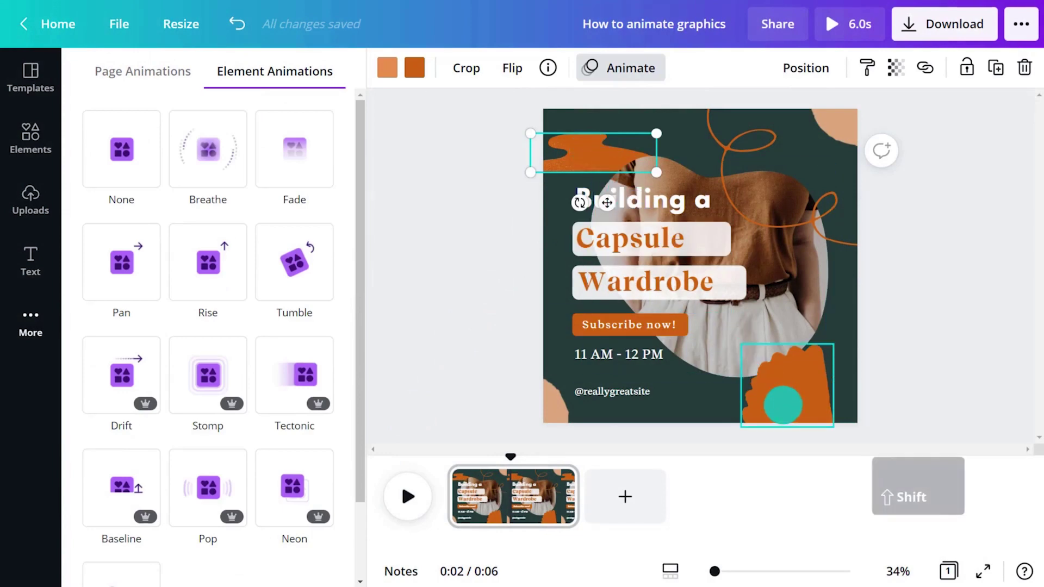
left_click(783, 405, "shift")
left_click(311, 272)
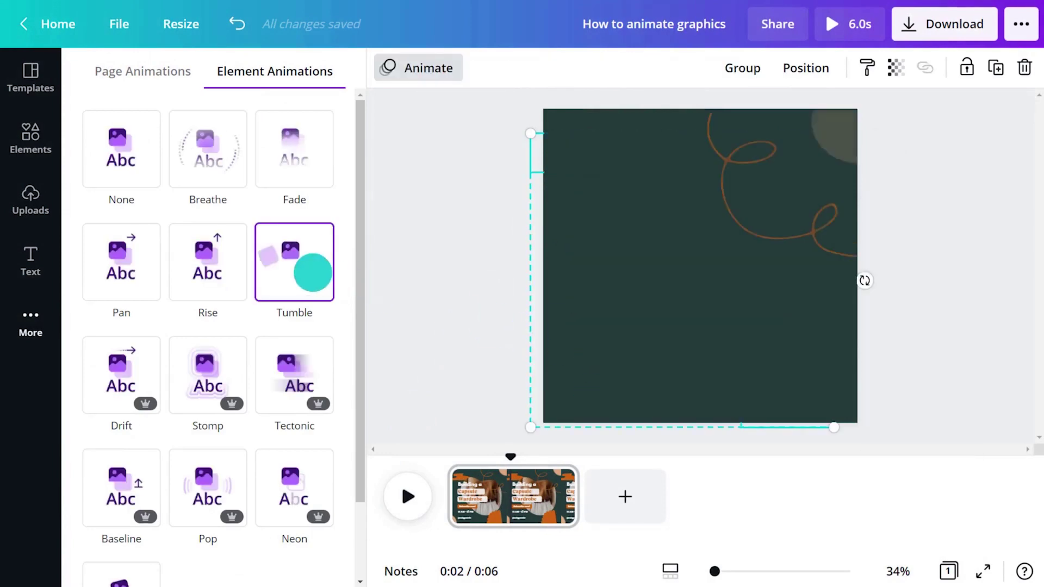
Apply the Pan animation to the Capsule and Wardrobe text lines
left_click(707, 238)
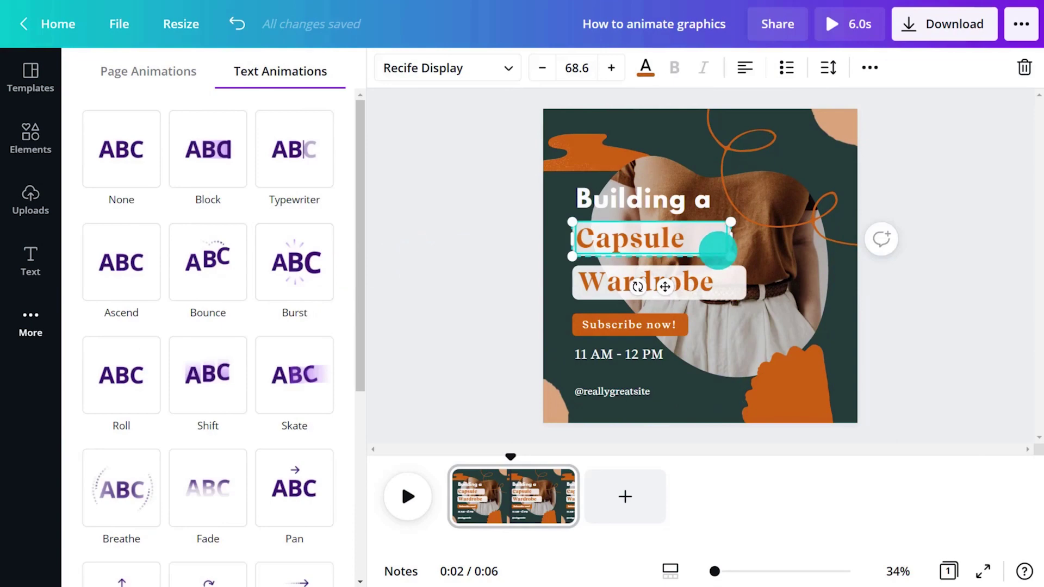
left_click(734, 286, "shift")
left_click(115, 245)
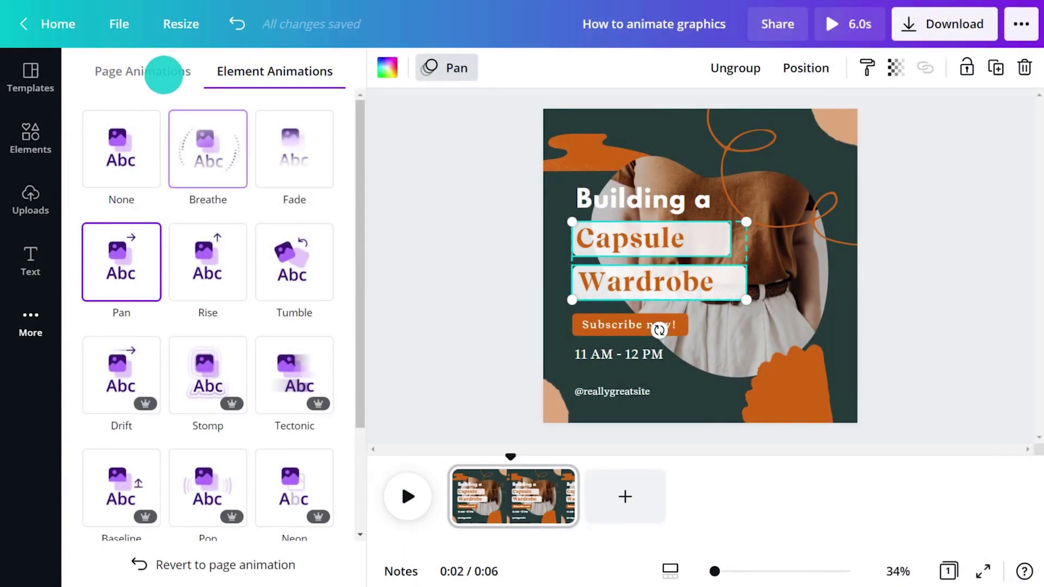
left_click(165, 72)
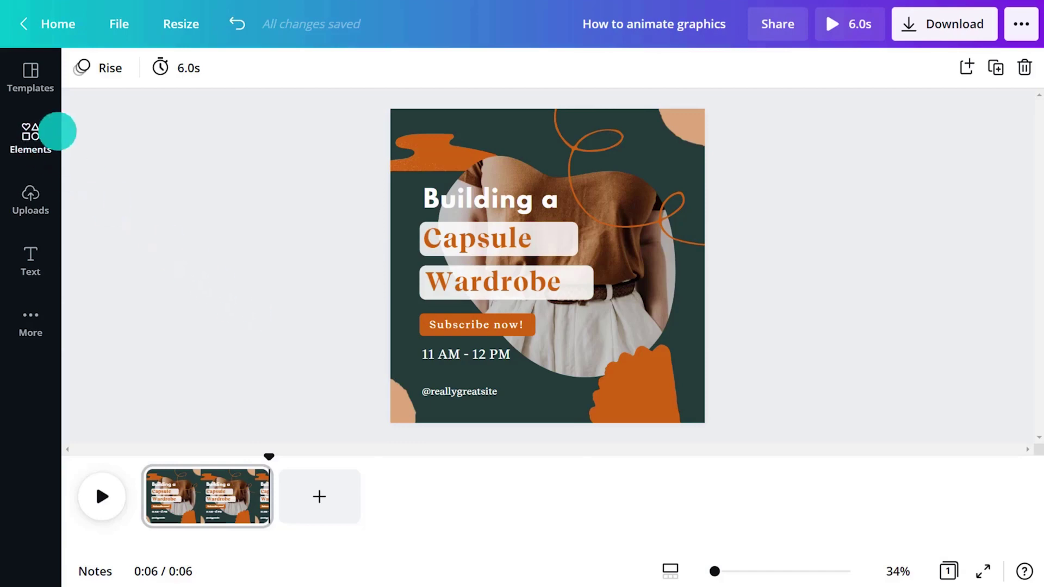
Search the elements library for 'stickers' and filter the results to Graphics
left_click(56, 129)
left_click(174, 79)
type("stic")
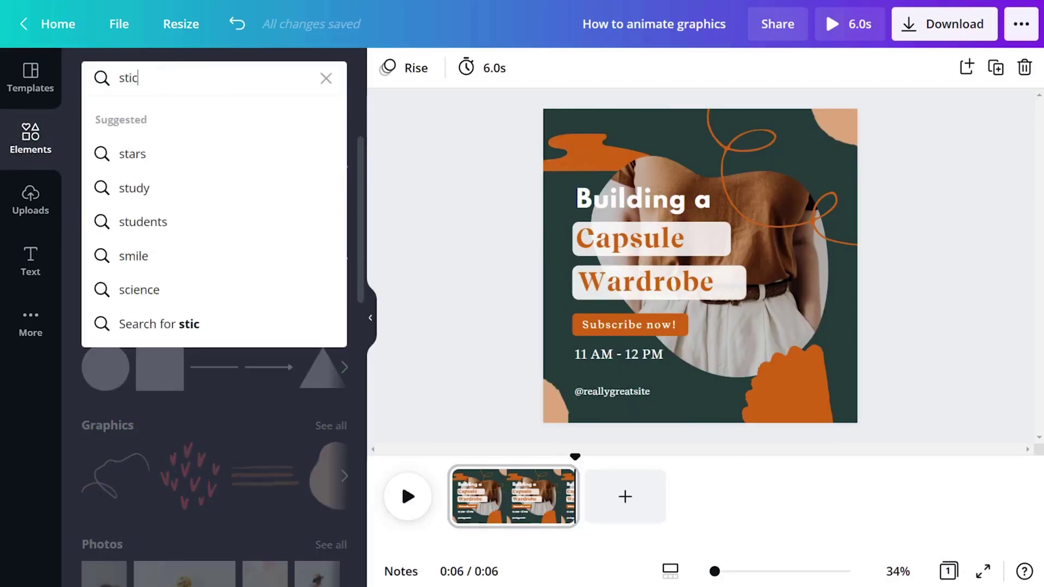
type("kers")
key("Return")
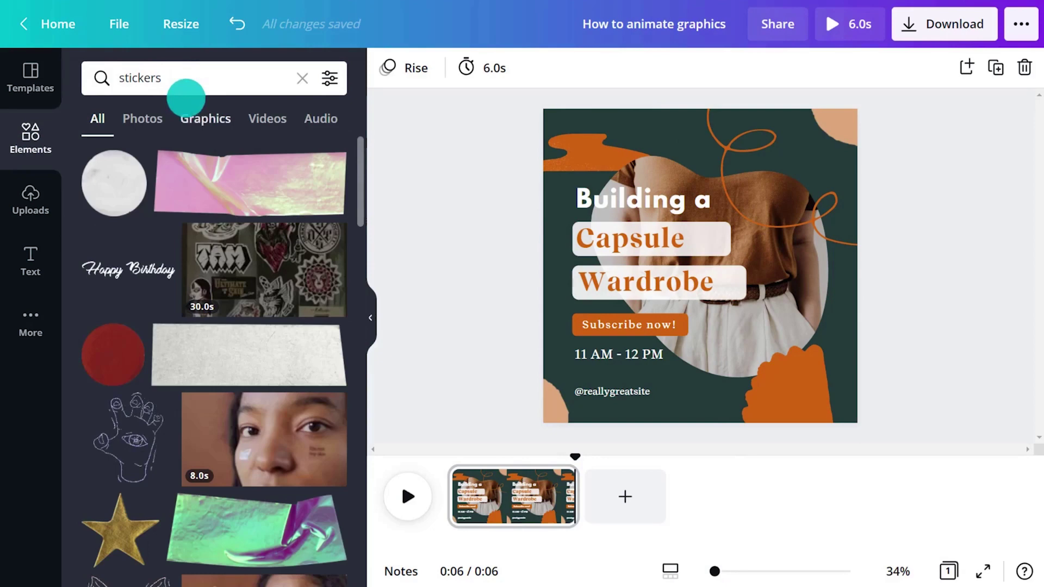
left_click(202, 116)
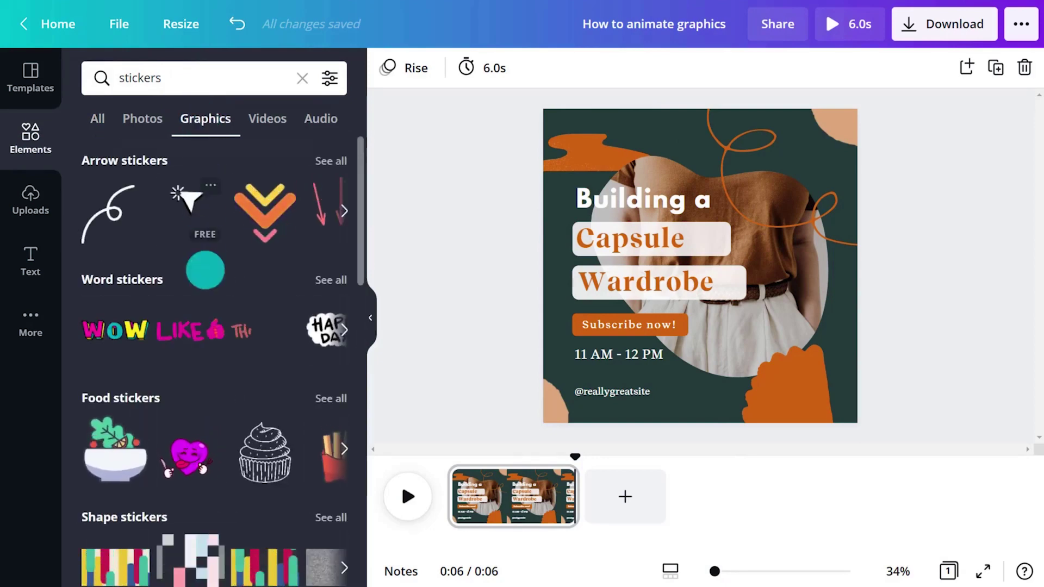
scroll(205, 303, "down", 10)
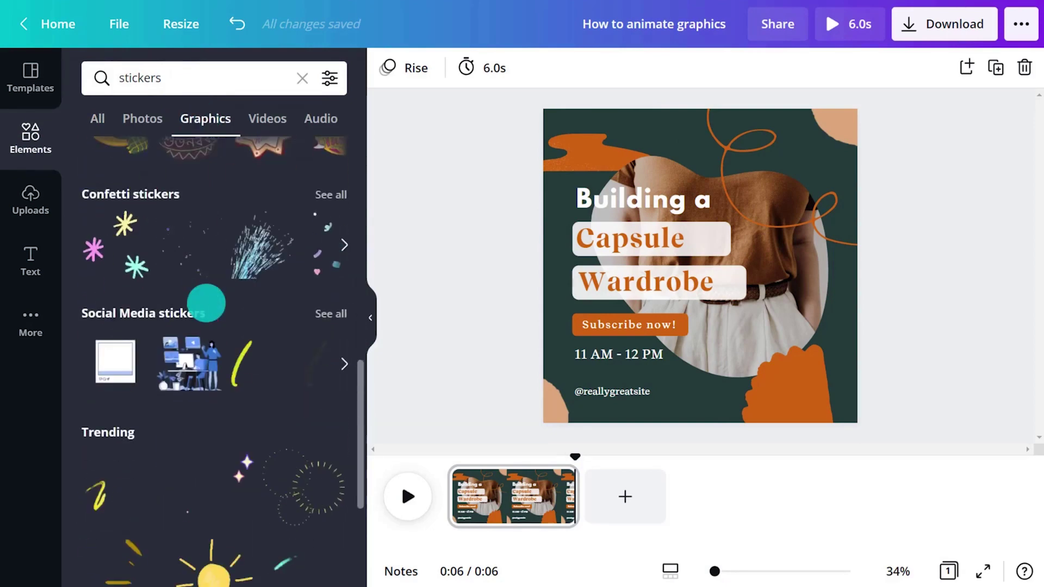
scroll(206, 303, "down", 10)
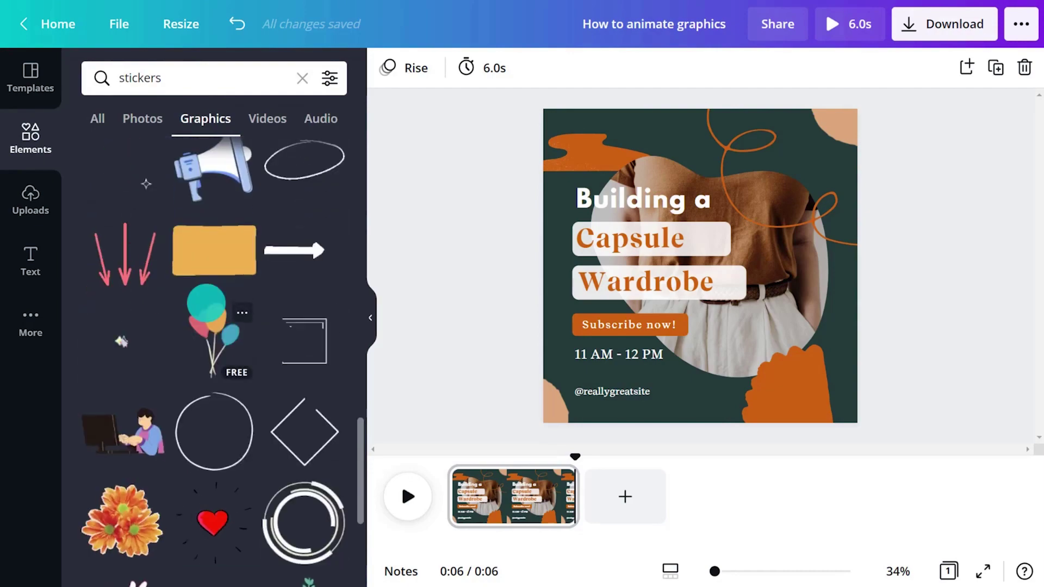
scroll(206, 302, "down", 5)
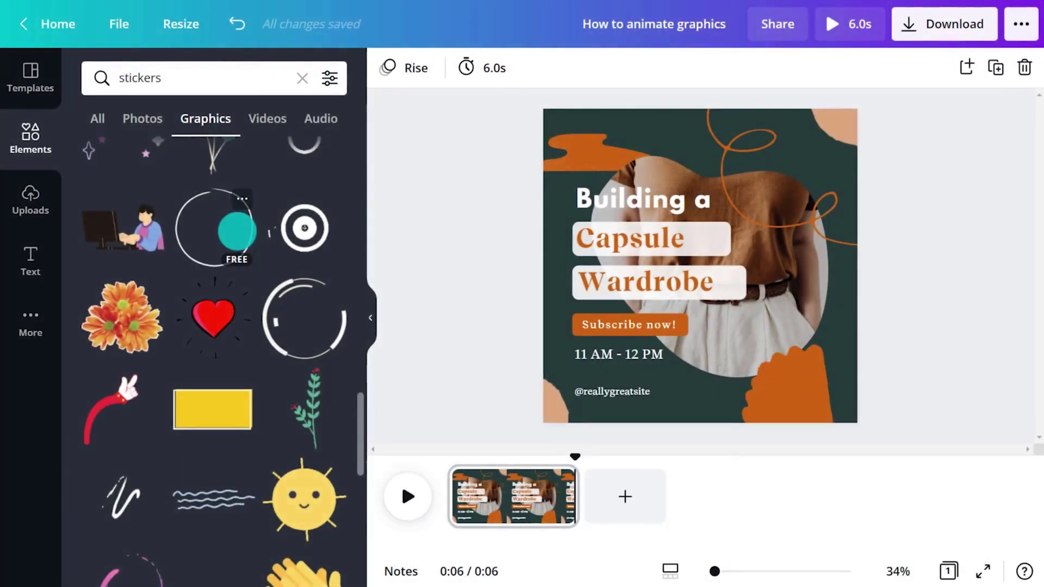
Add the white scribbled oval found among stickers similar to the animated circle
left_click(243, 201)
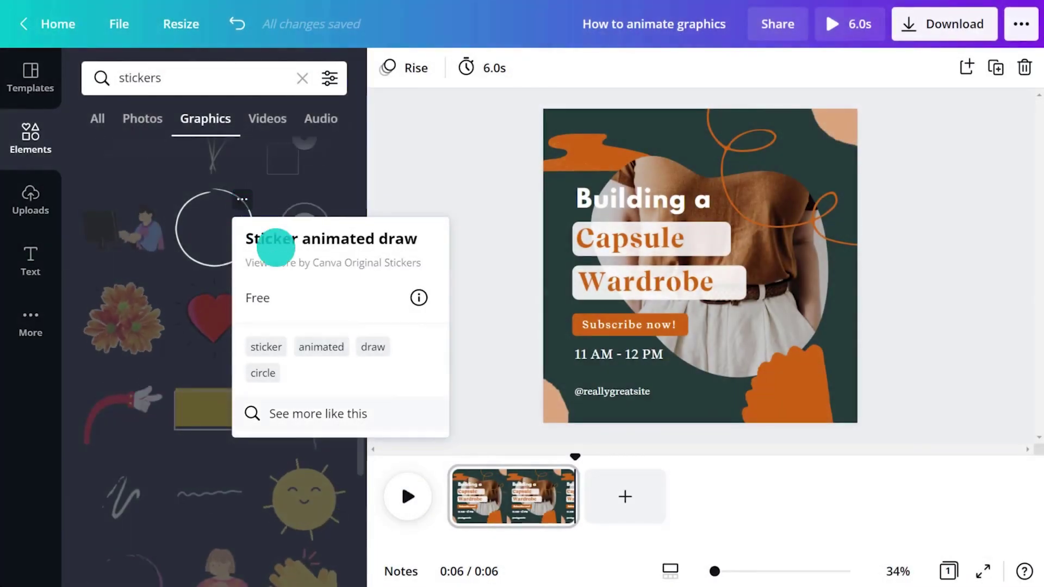
left_click(385, 416)
scroll(228, 421, "down", 5)
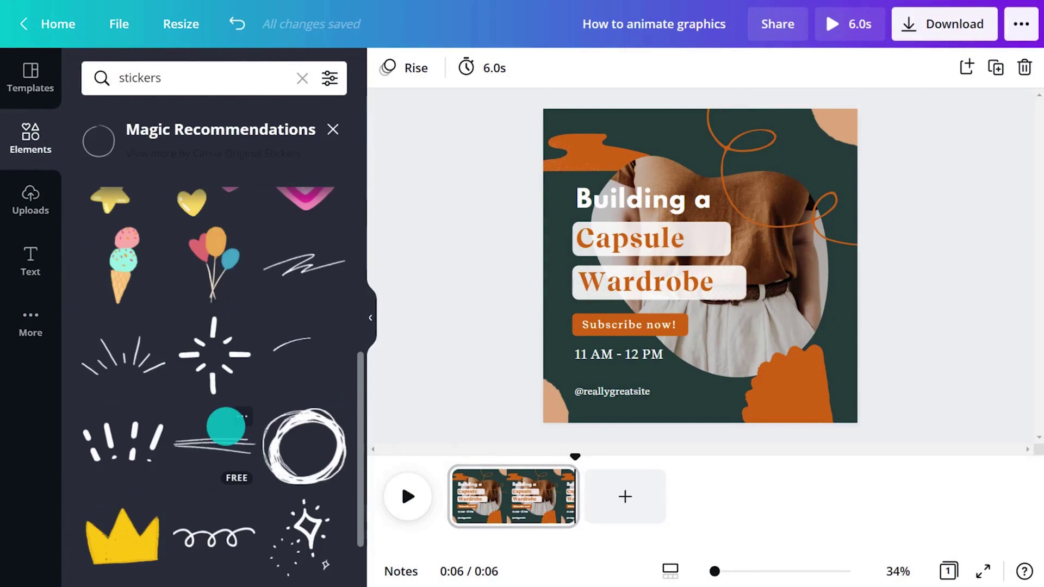
left_click(280, 357)
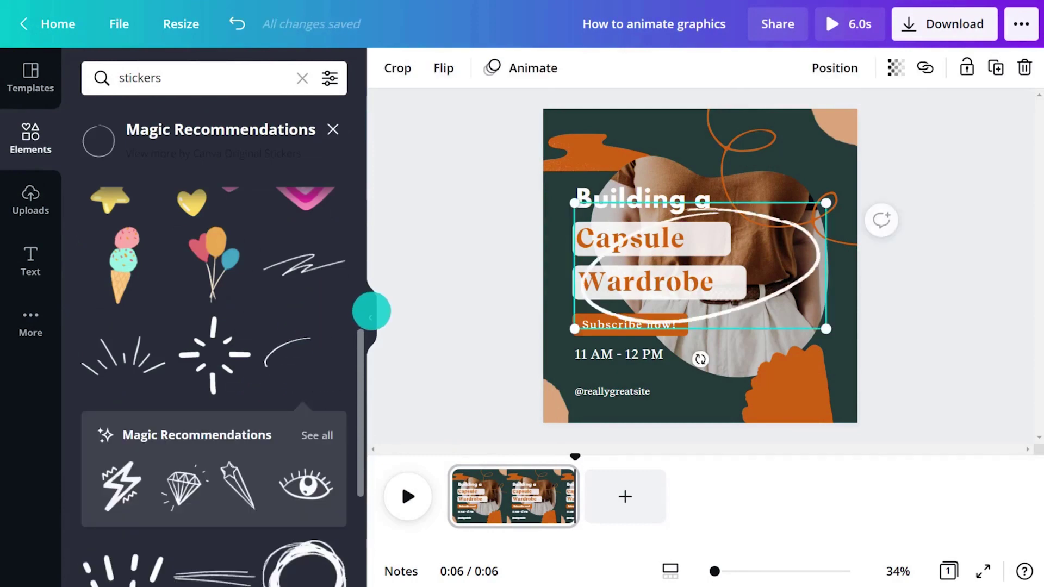
Shrink the white oval to button size and ring the Subscribe now! button with it
left_click(370, 316)
left_click_drag(673, 203, 498, 324)
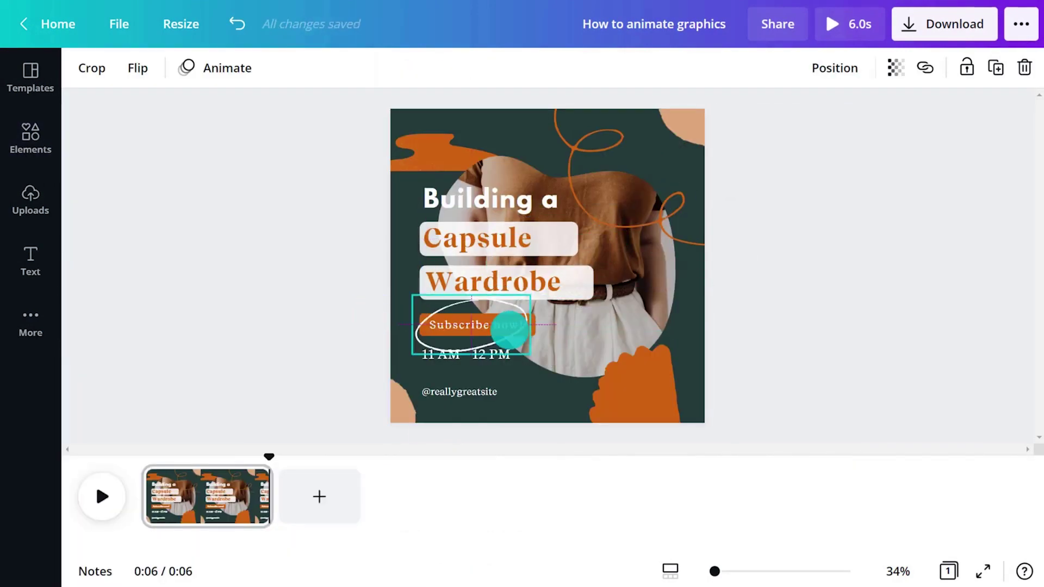
left_click_drag(471, 384, 509, 334)
left_click(420, 326)
left_click(431, 327)
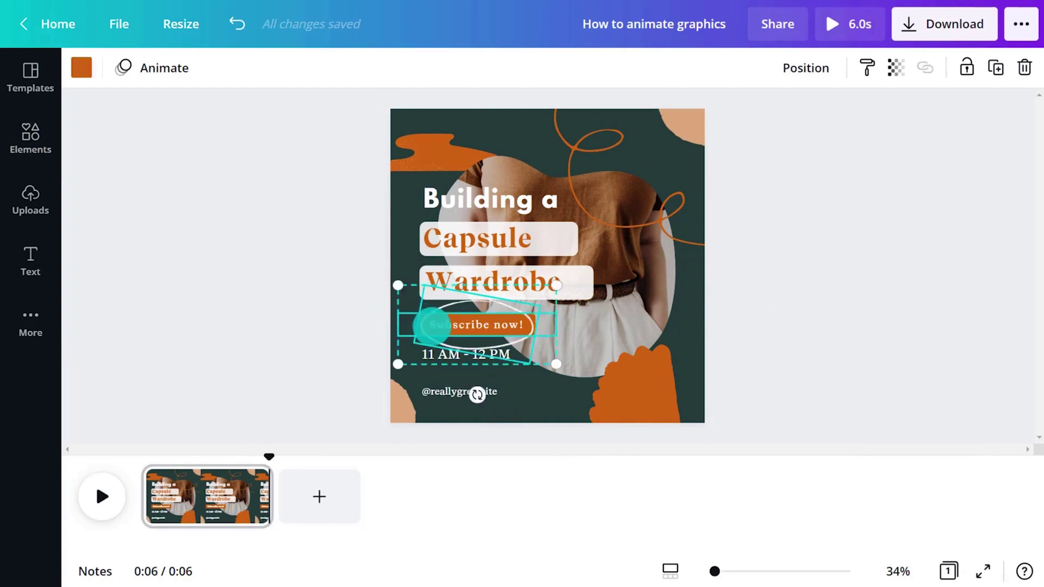
double_click(427, 359)
left_click(280, 284)
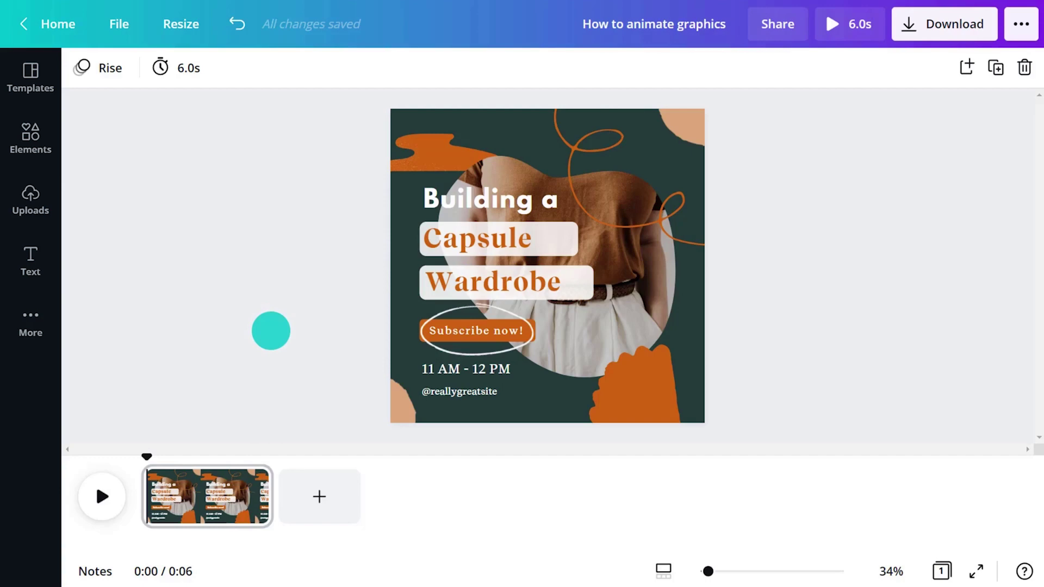
Preview the animated post, then bring up the Download options
left_click(102, 496)
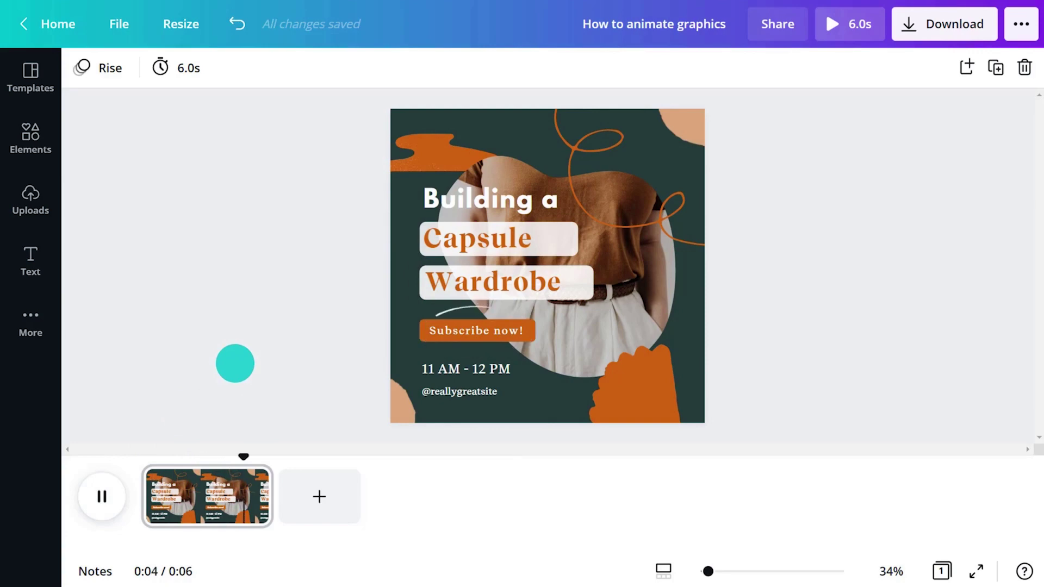
left_click(958, 30)
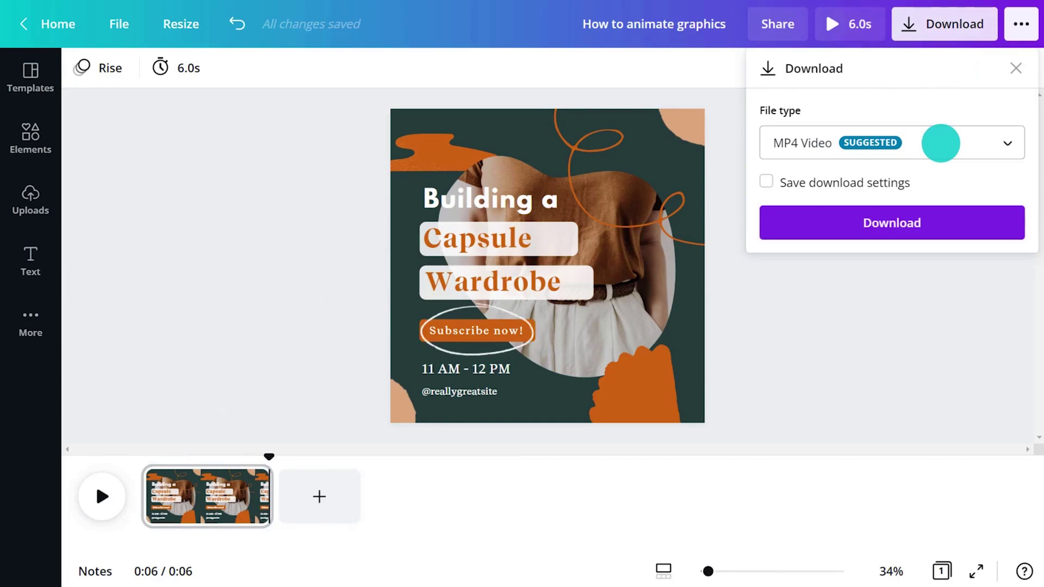
Switch the download file type from MP4 to GIF and download the design
left_click(941, 143)
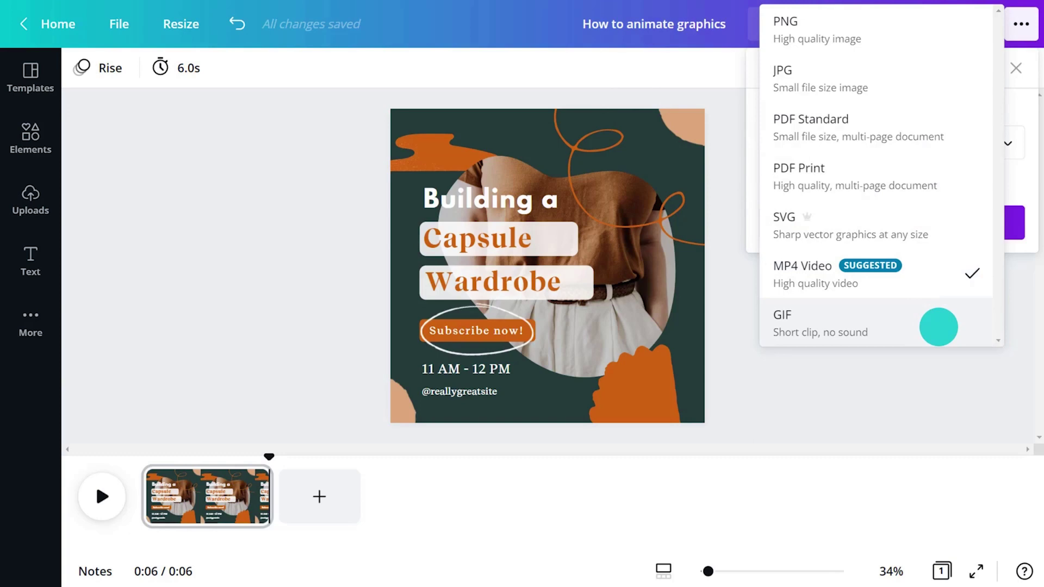
left_click(938, 326)
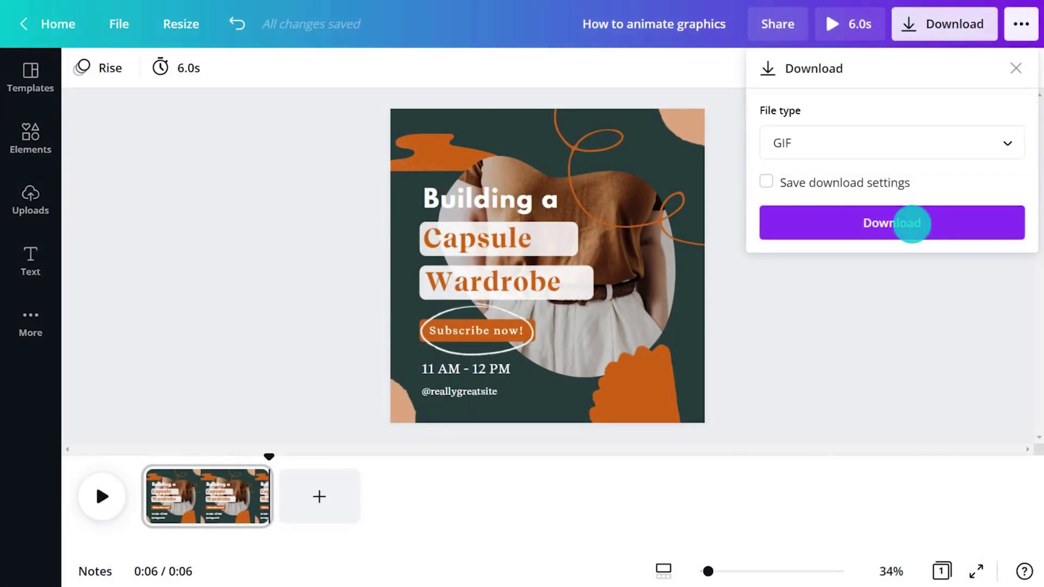
left_click(912, 223)
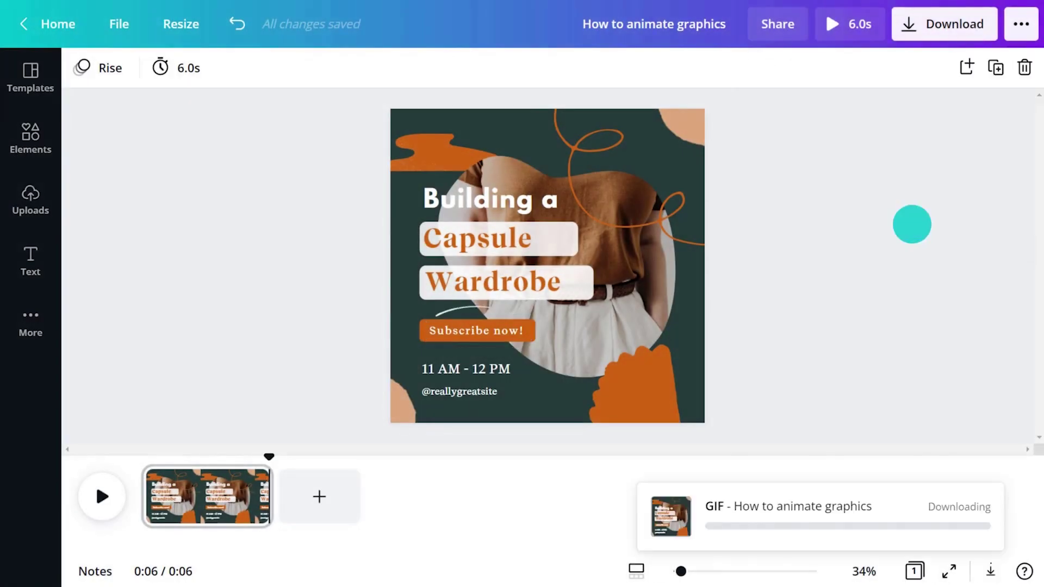